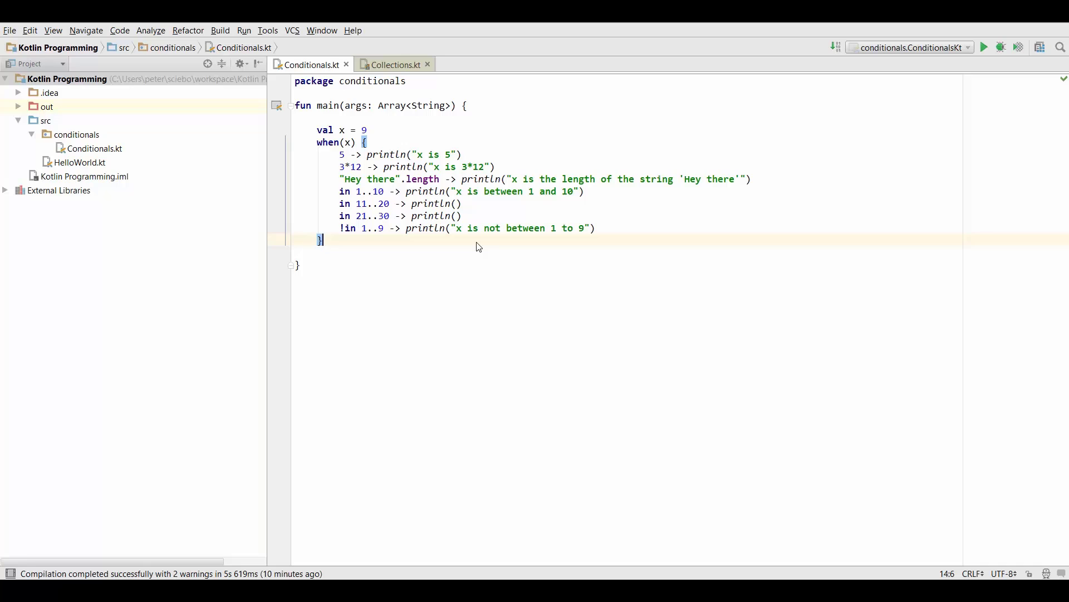
Add a package named 'collections' under the src folder.
left_click(58, 122)
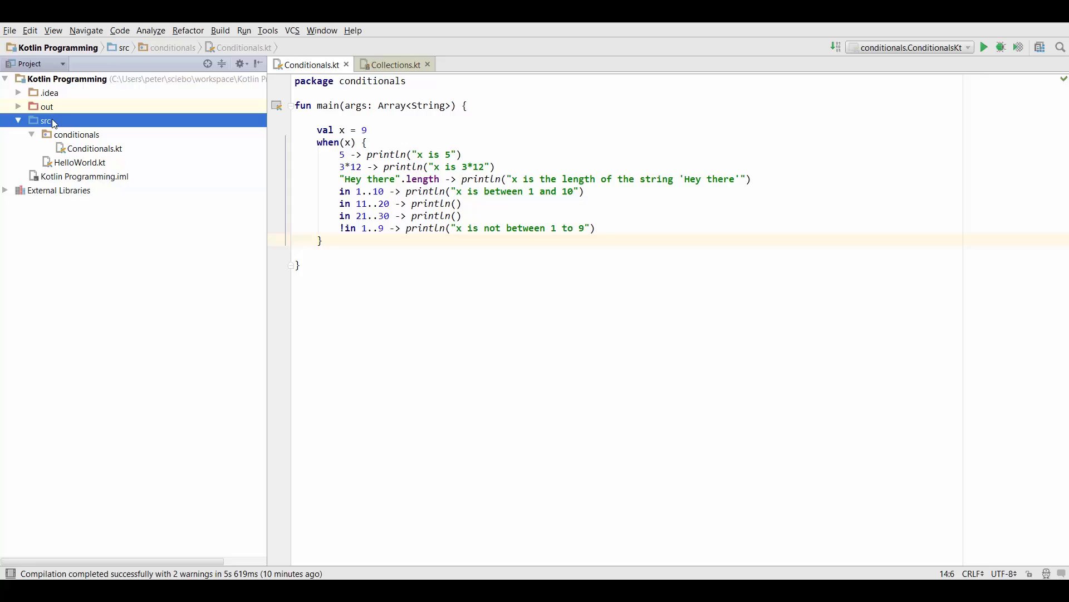
right_click(92, 127)
mouse_move(76, 126)
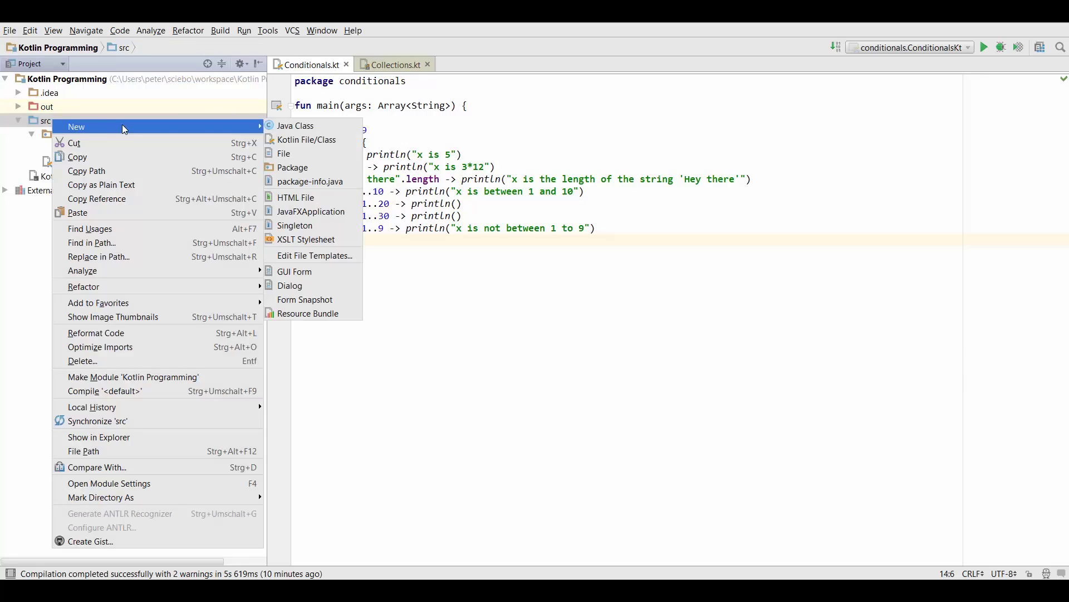
left_click(330, 167)
type("collectio")
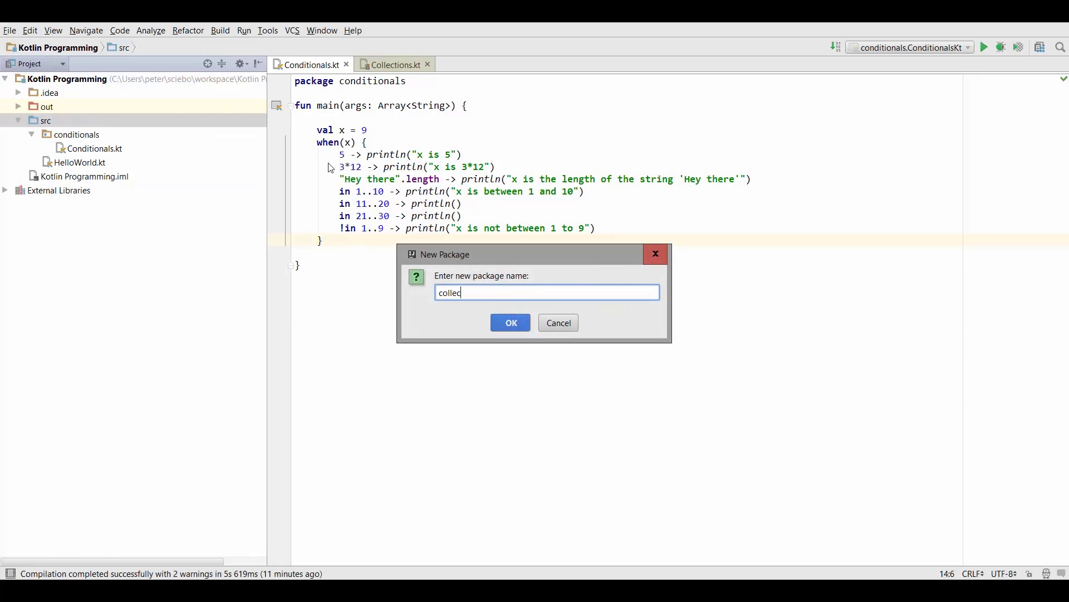
type("ns")
key("Return")
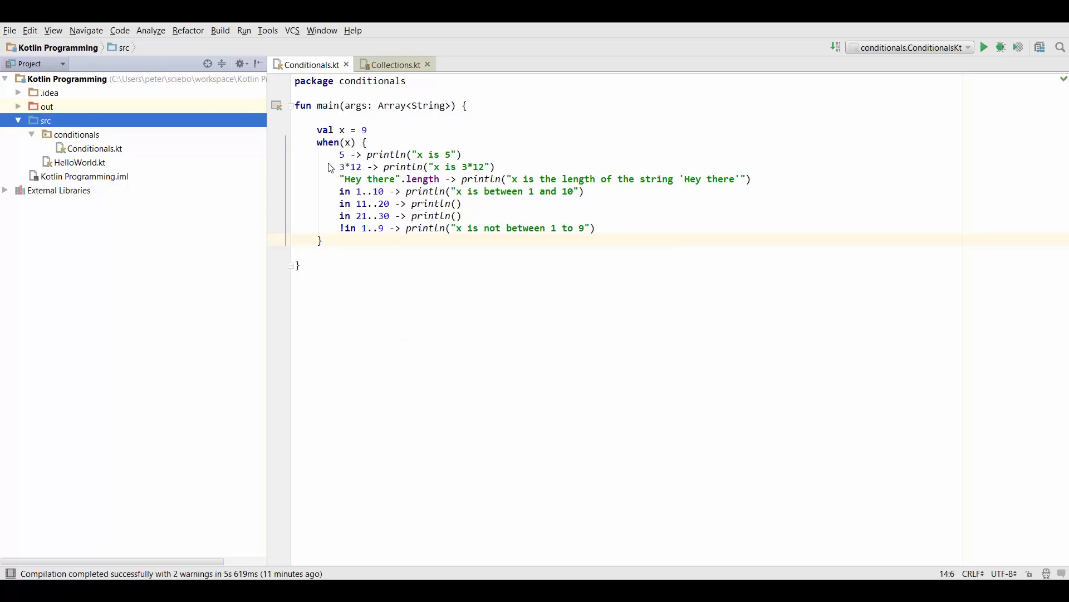
Add the Kotlin file 'ArraysLists' to the collections package.
right_click(134, 138)
mouse_move(154, 142)
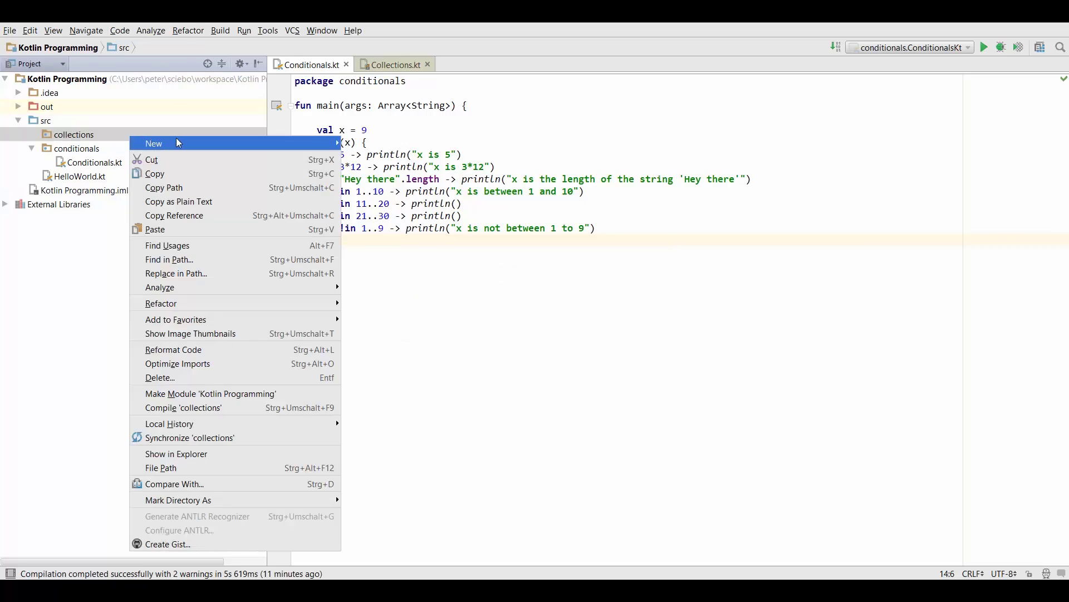
left_click(384, 156)
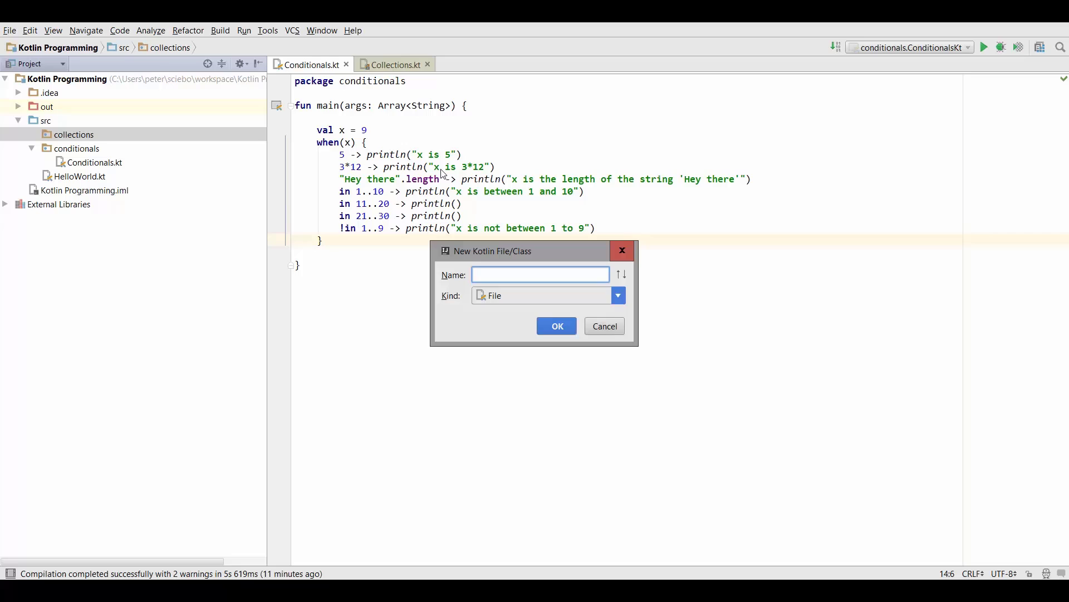
type("Arrays")
type("Lists")
key("Return")
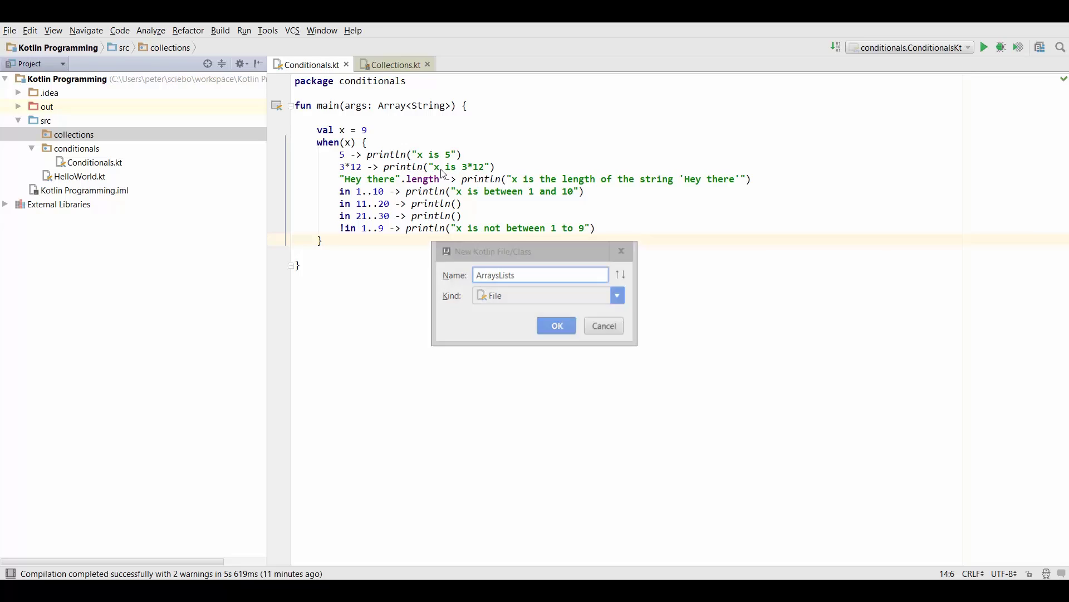
Delete the generated comment block and expand the main template into an empty main function.
key("Down")
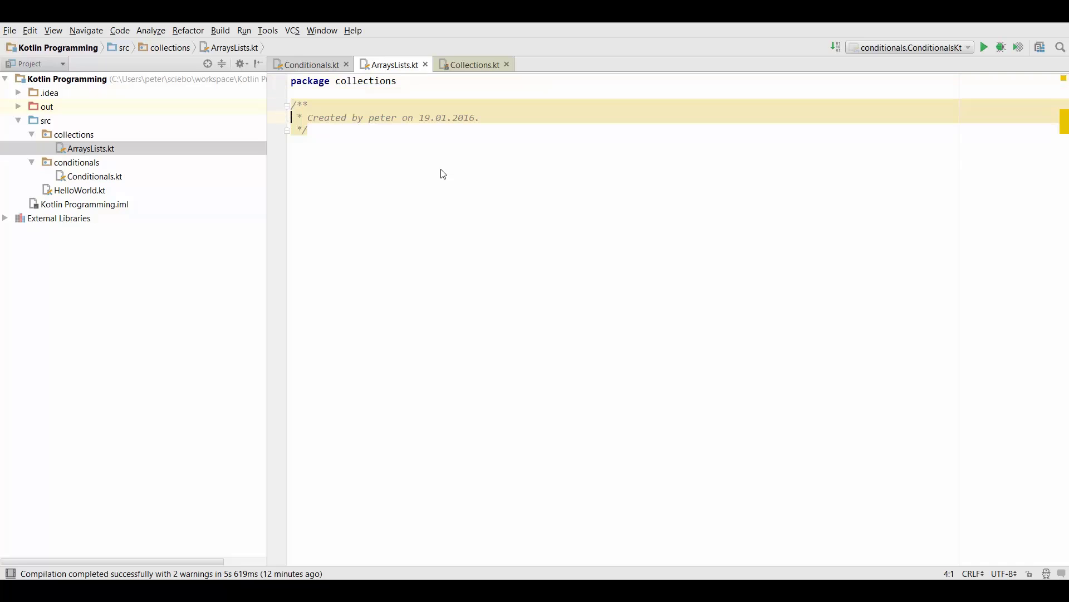
key("shift+Down")
key("shift+Down")
key("shift+Down")
key("shift+Down")
key("Delete")
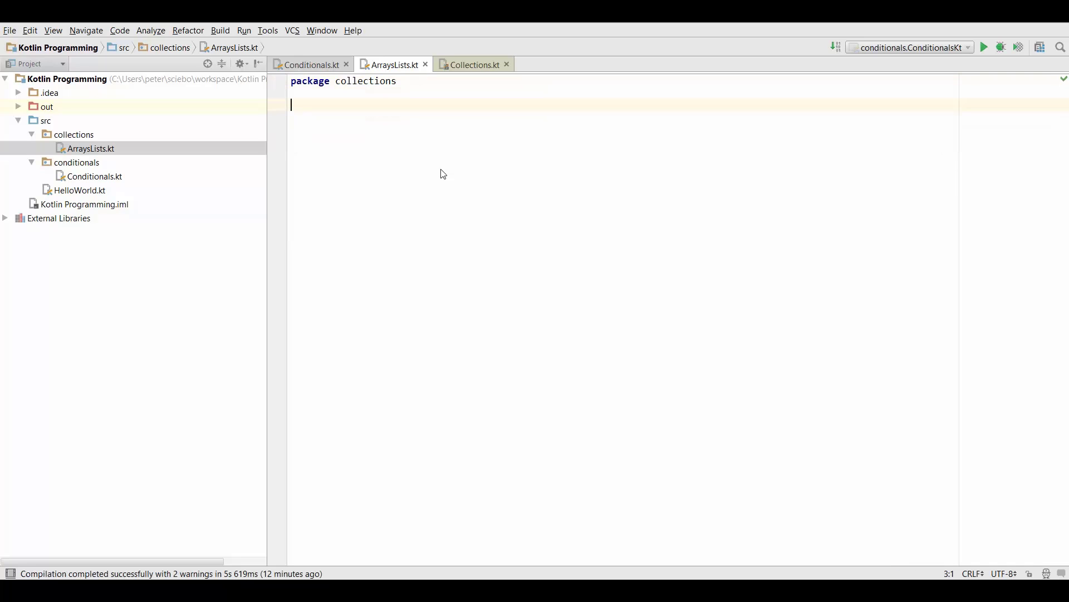
type("main")
key("Tab")
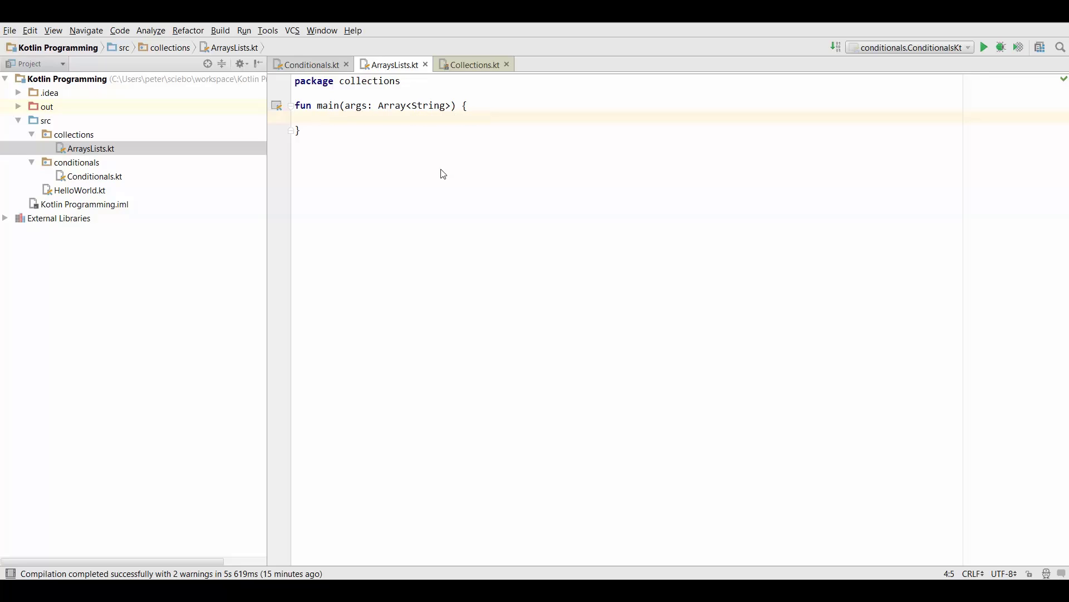
type("val array ")
type("= arrayO")
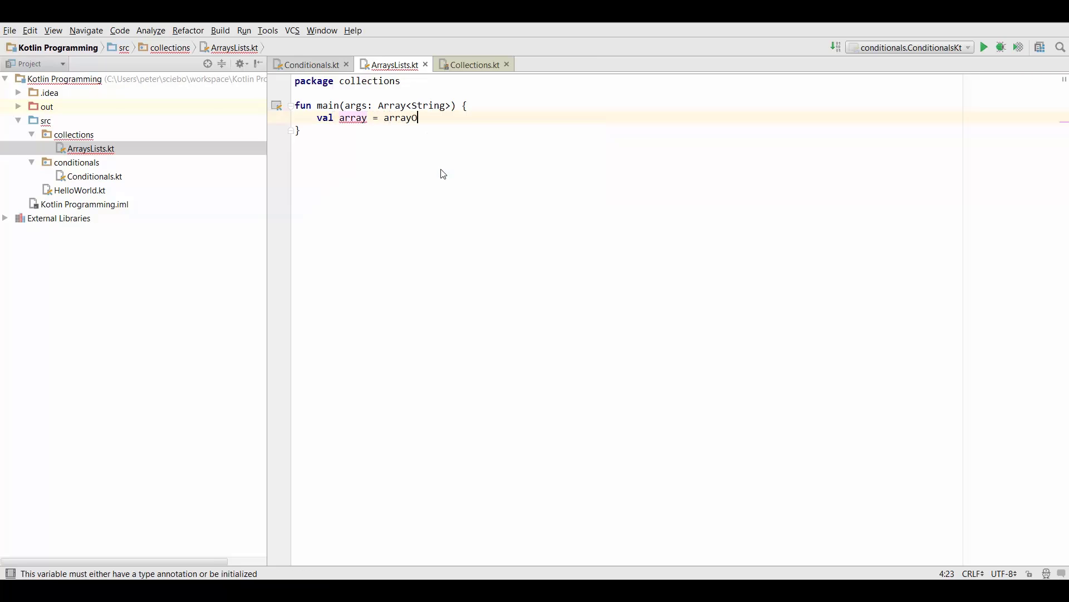
type("f(\"Tex")
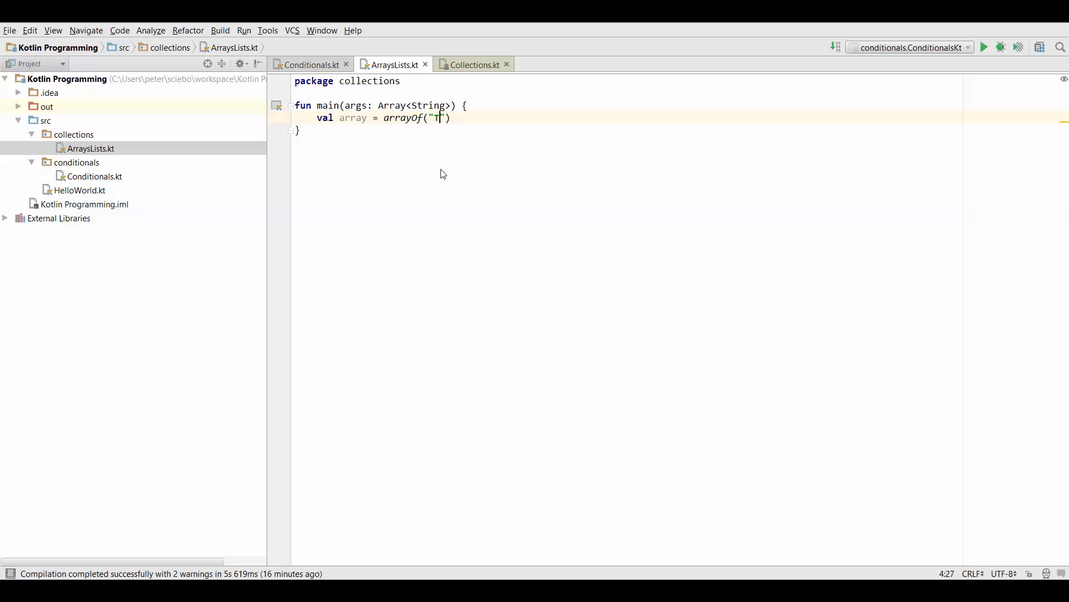
type("as\", \"Iow")
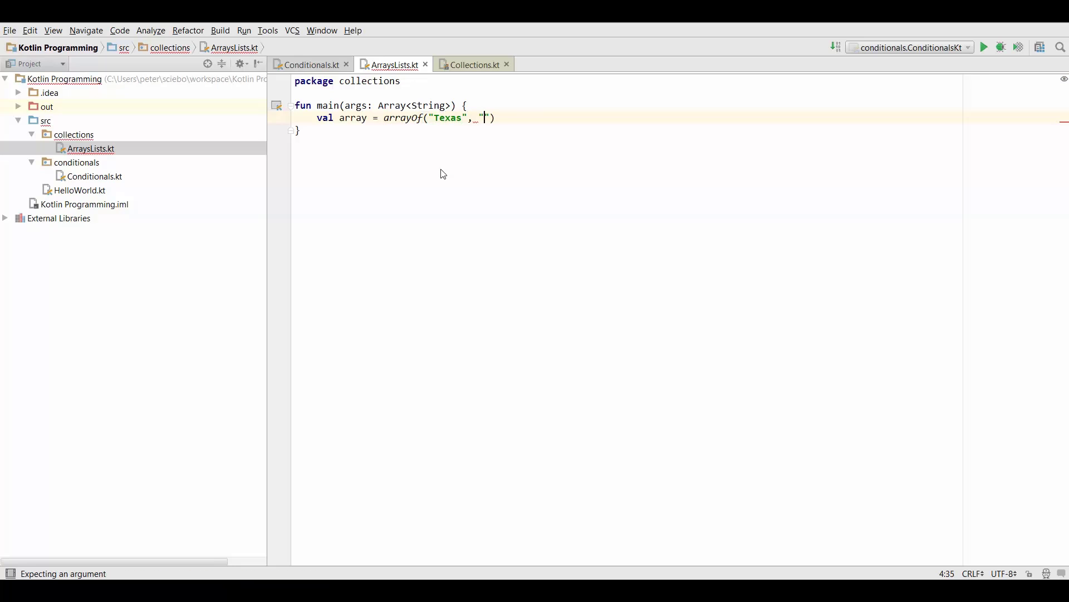
type("a\", \"Ca")
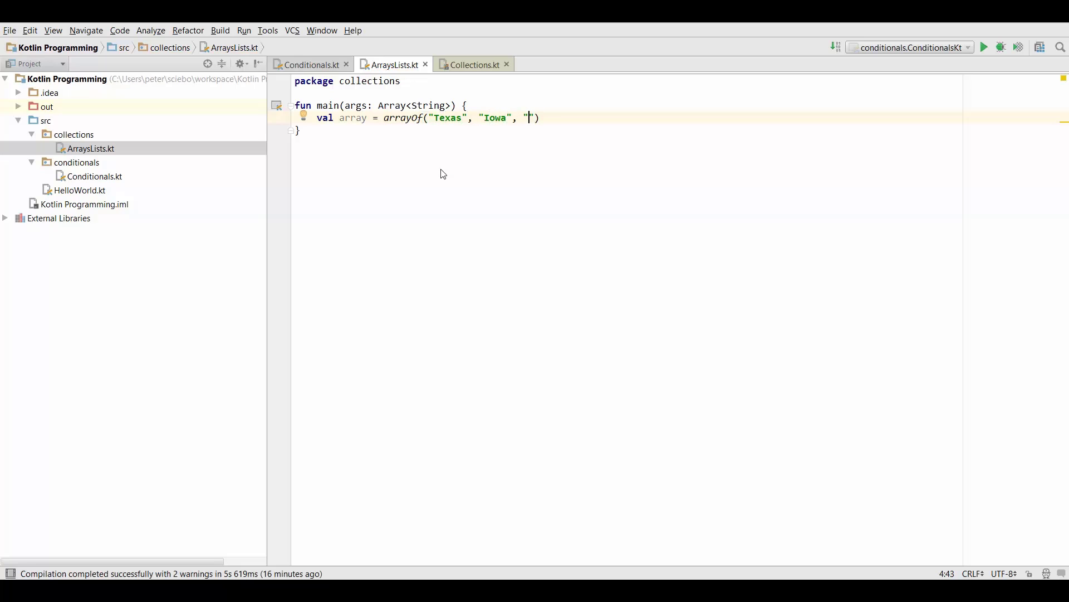
type("lifornia")
type("\")")
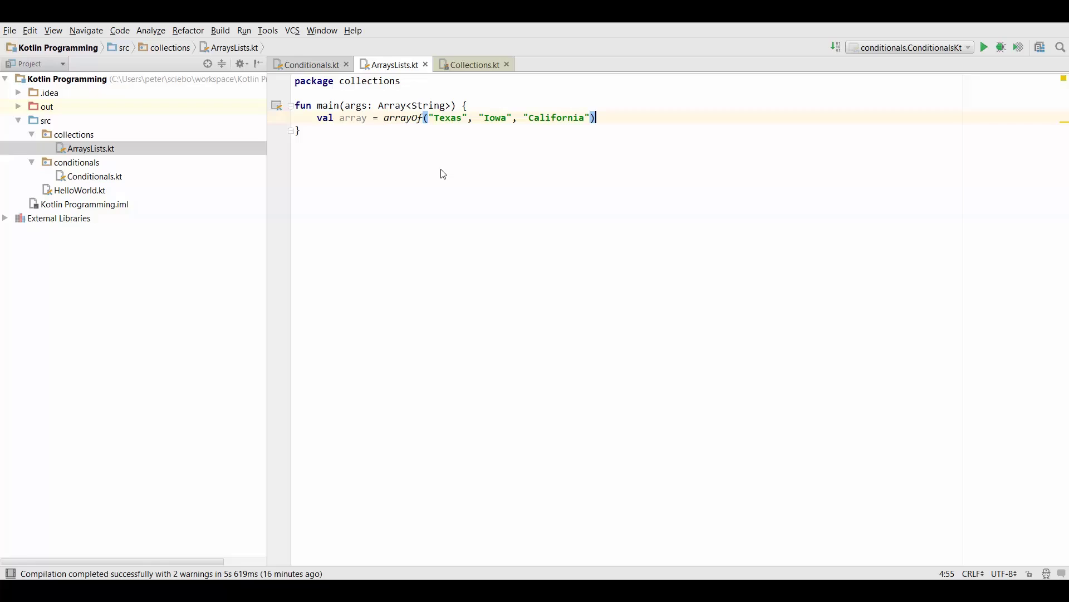
Declare val array = arrayOf("Texas", "Iowa", "California") with two blank lines below.
key("Return")
key("Return")
type("val list ")
type("= list")
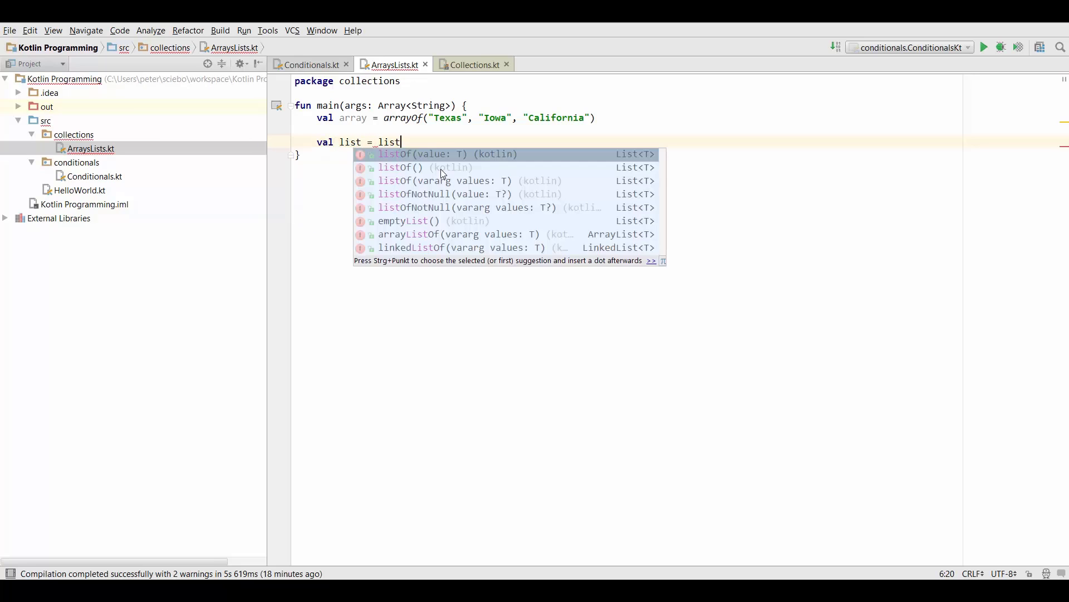
Fill listOf with "Orange", "Apple", "Bananas", correcting the Apple typo.
key("Tab")
type("\"")
type("Or")
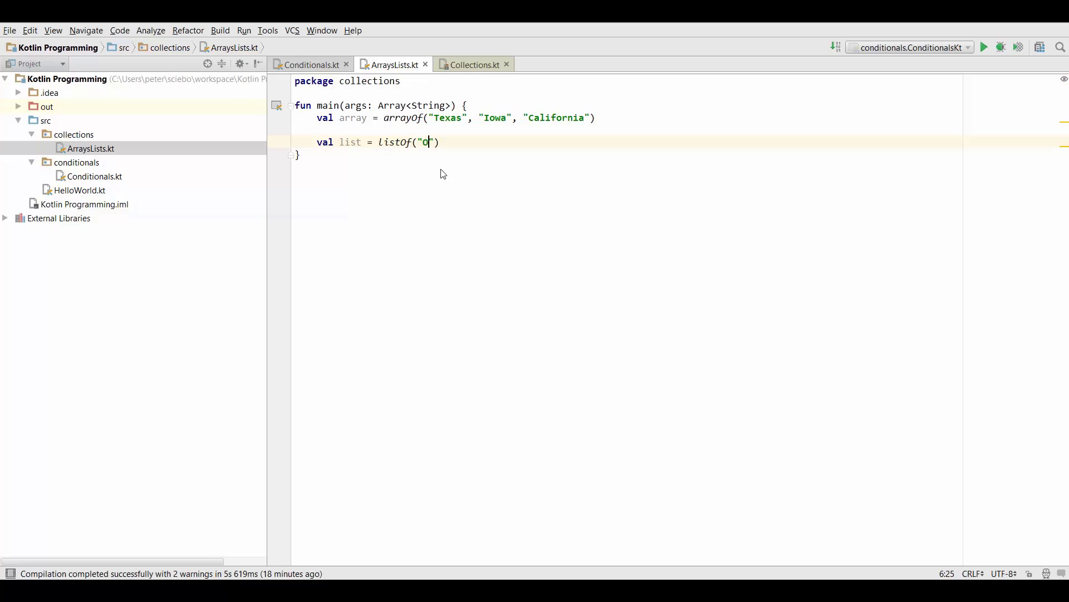
type("ange\", \"A")
type("pll")
key("BackSpace")
key("BackSpace")
type("ple\", \"B")
type("ananas")
key("End")
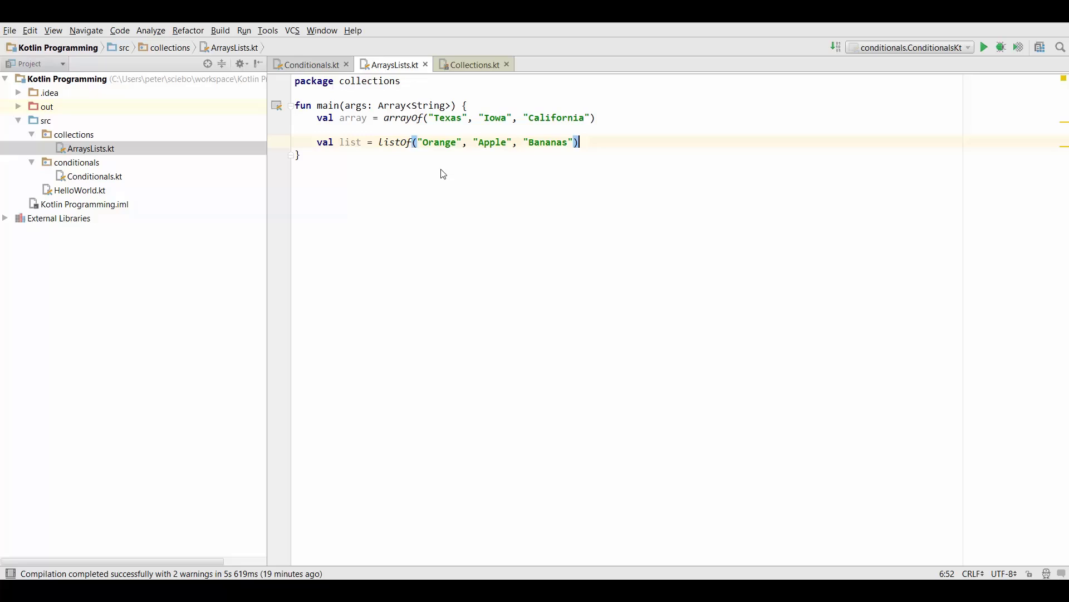
Add val arrayList = arrayListOf("Patrick", "Michael", "Sarah") below the list.
key("Return")
key("Return")
type("val ar")
type("rayList = ara")
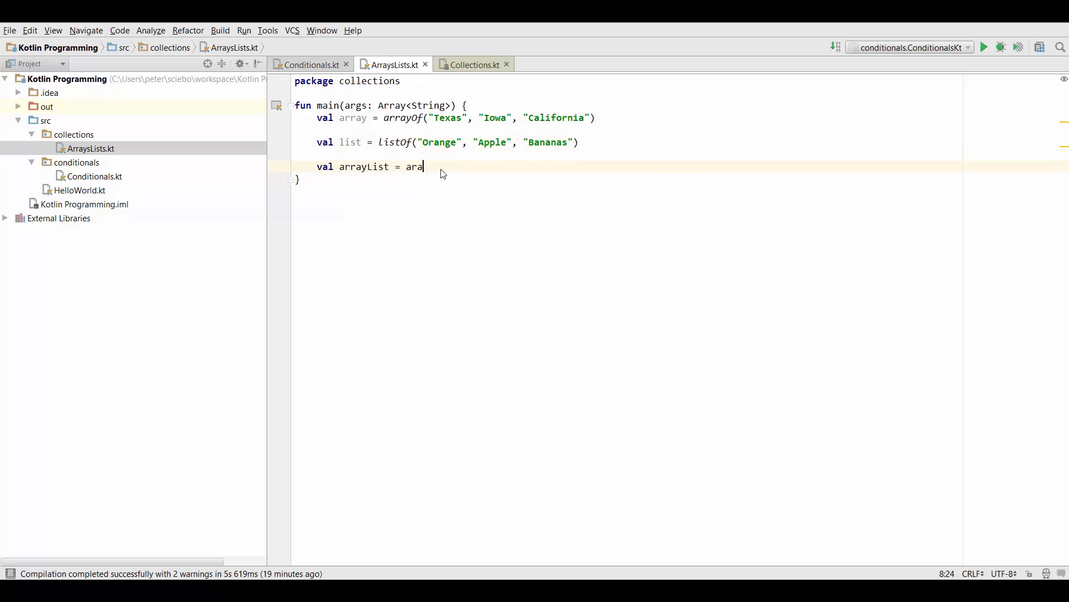
key("BackSpace")
type("r")
type("ayLi")
key("Return")
type("\"")
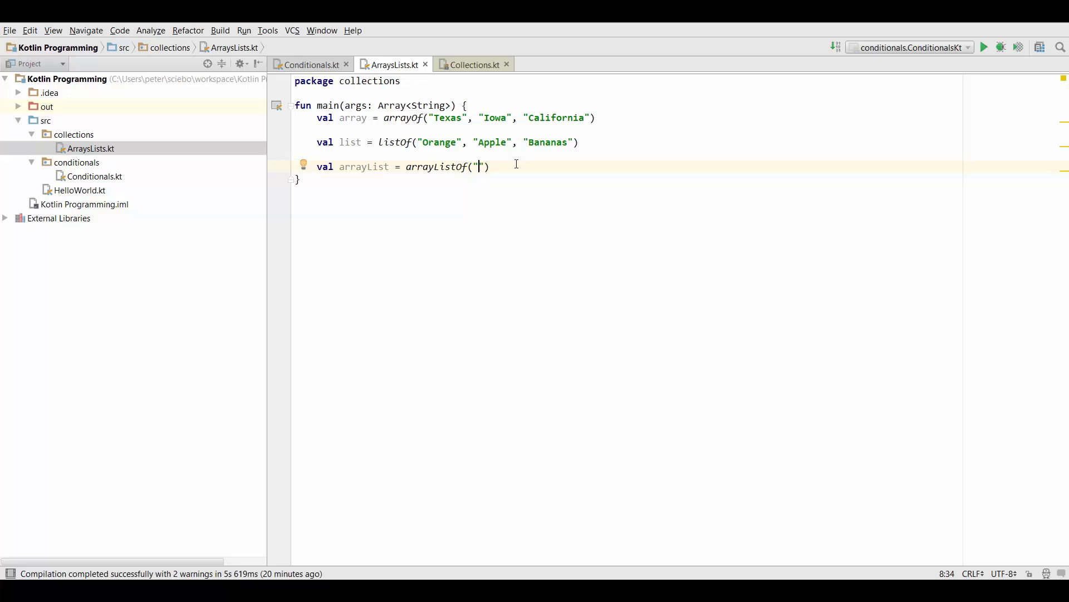
type("Patrick")
type("\", \"M")
type("ichael\", \"")
type("Sar")
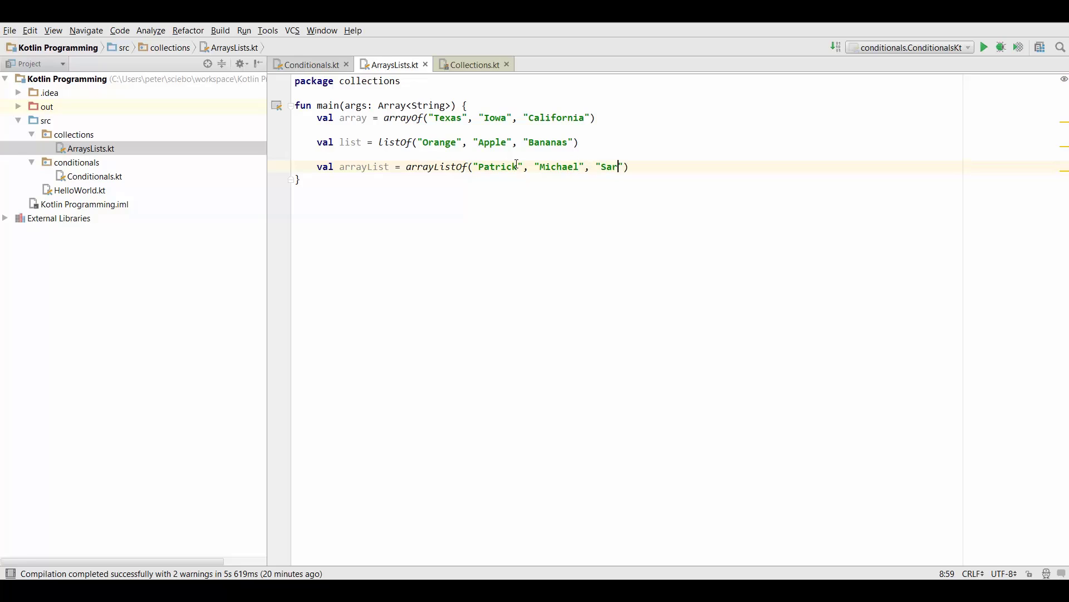
type("ah")
key("End")
Add arrayList.add("Sandra") on a new line after the arrayList declaration.
key("Return")
type("arrayList")
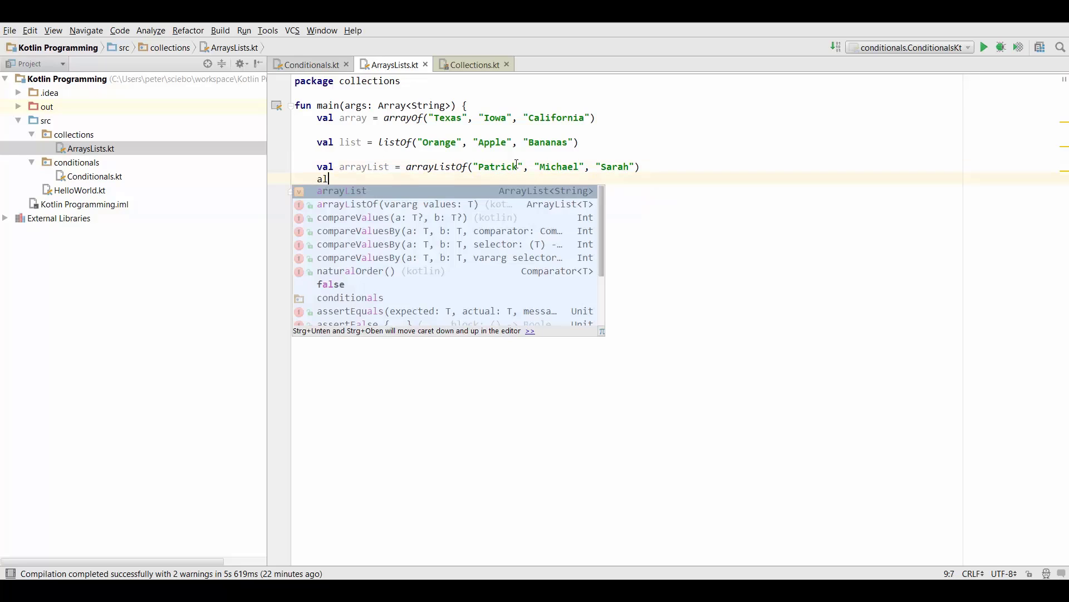
type(".add")
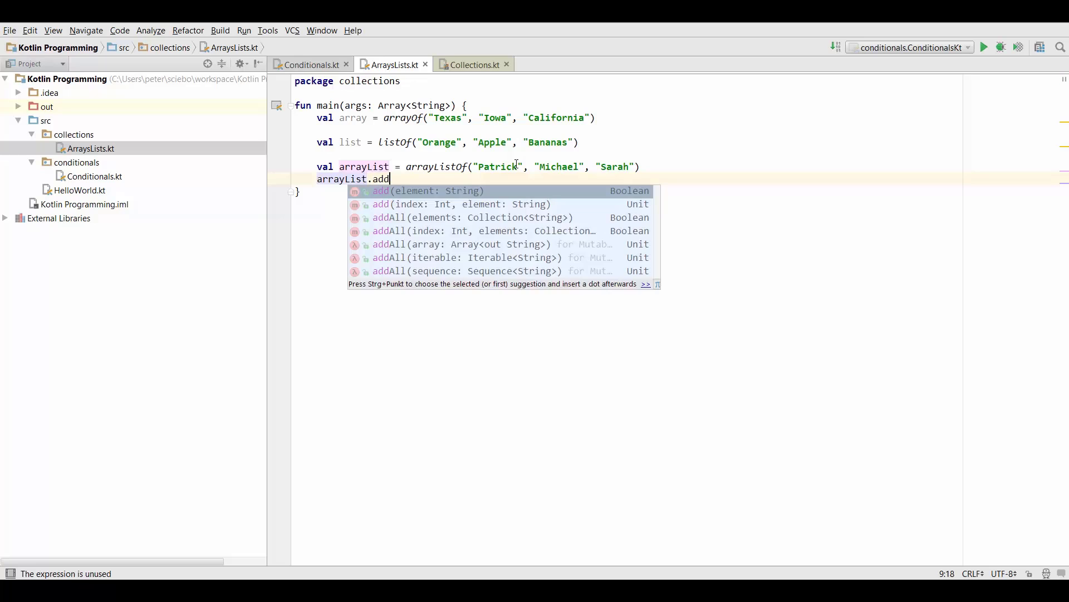
type("(\"")
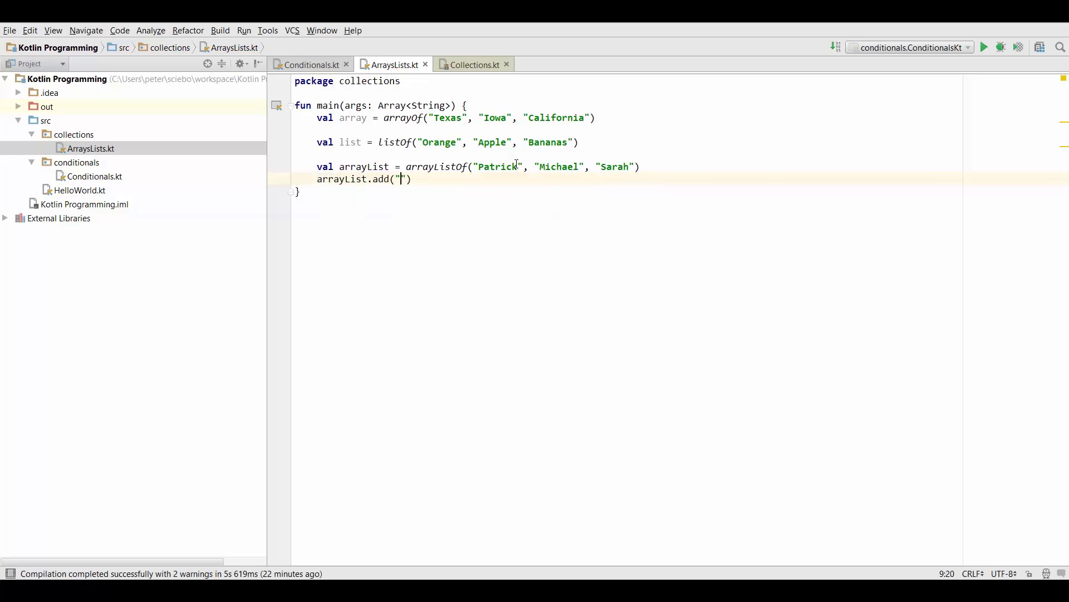
type("Sandra")
key("Up")
key("Up")
key("End")
key("Return")
type("list.")
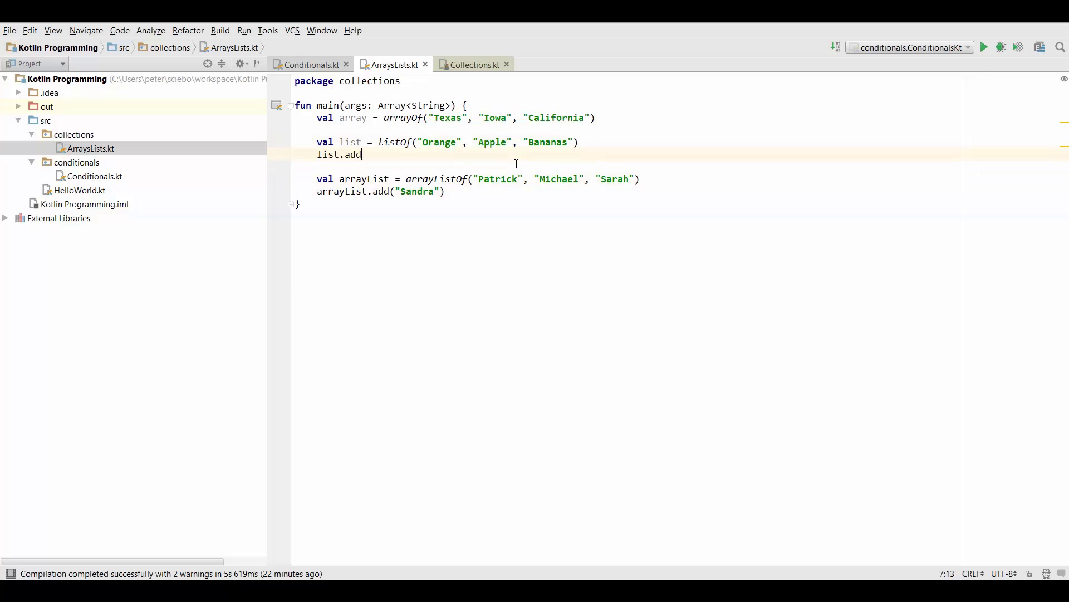
type("add")
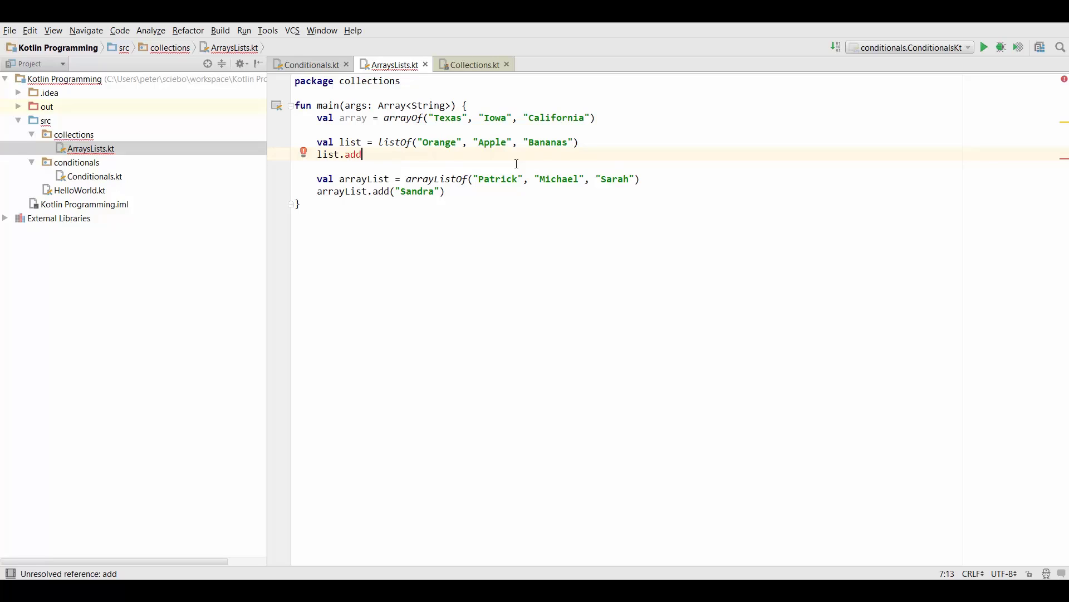
key("shift+Home")
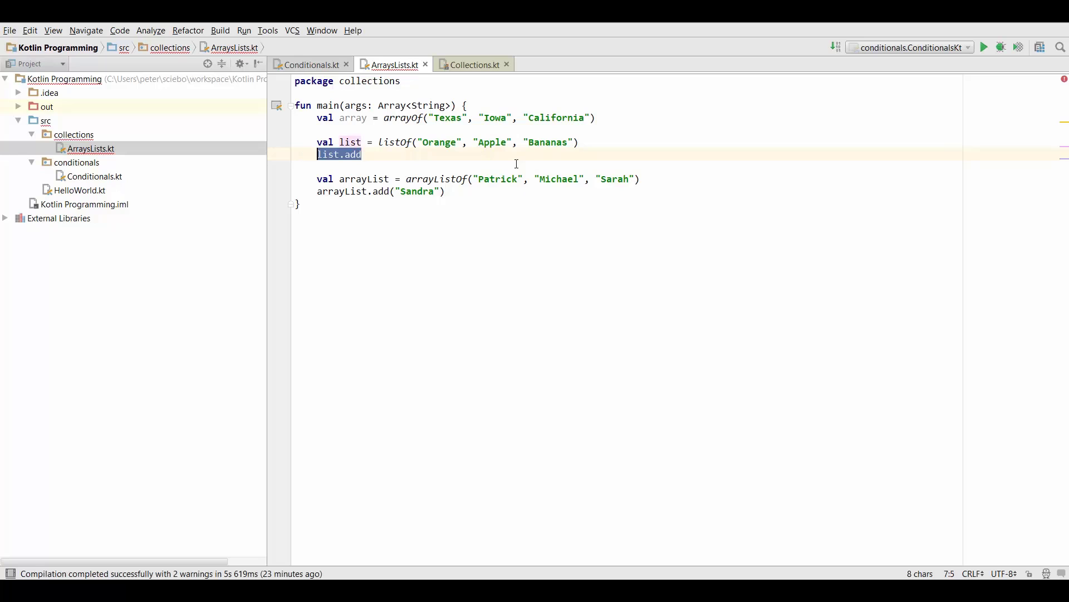
key("BackSpace")
key("Up")
key("Up")
key("Up")
key("Return")
type("array.add")
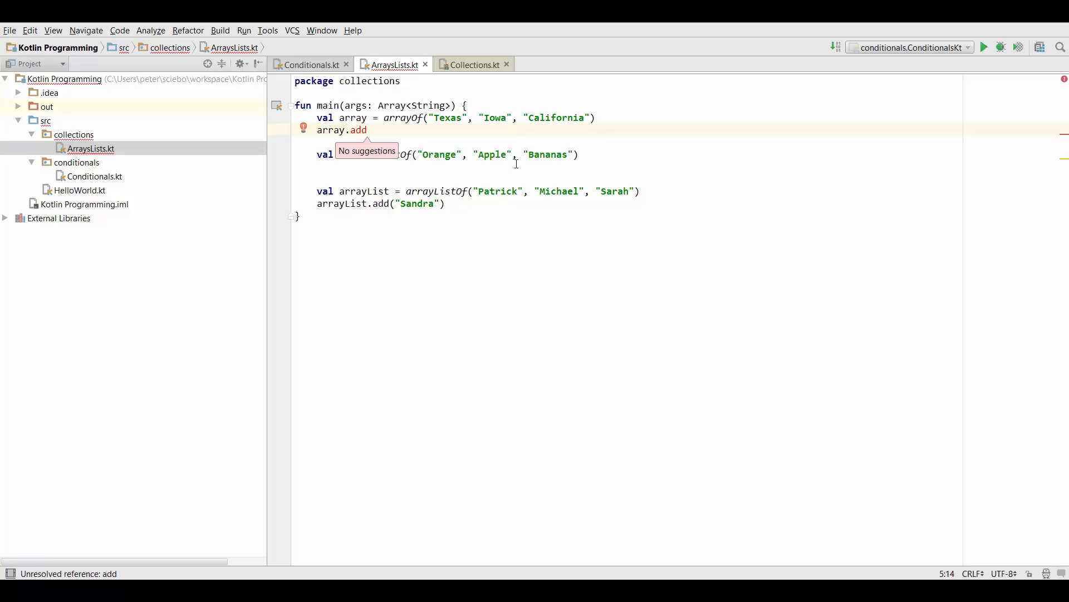
key("ctrl+y")
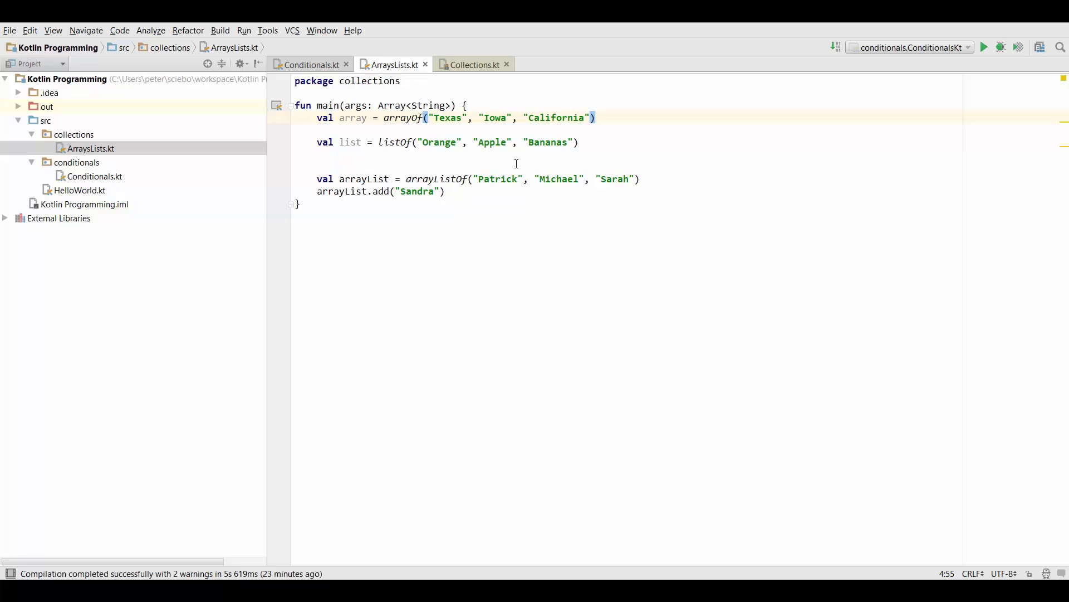